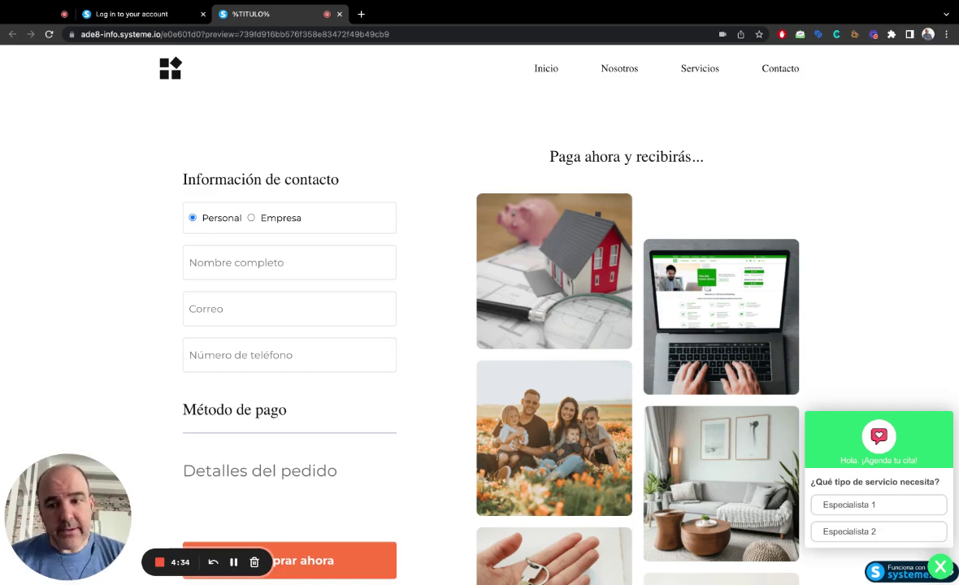
Scroll through the live page and check that the Nosotros link works.
scroll(590, 313, down, 8)
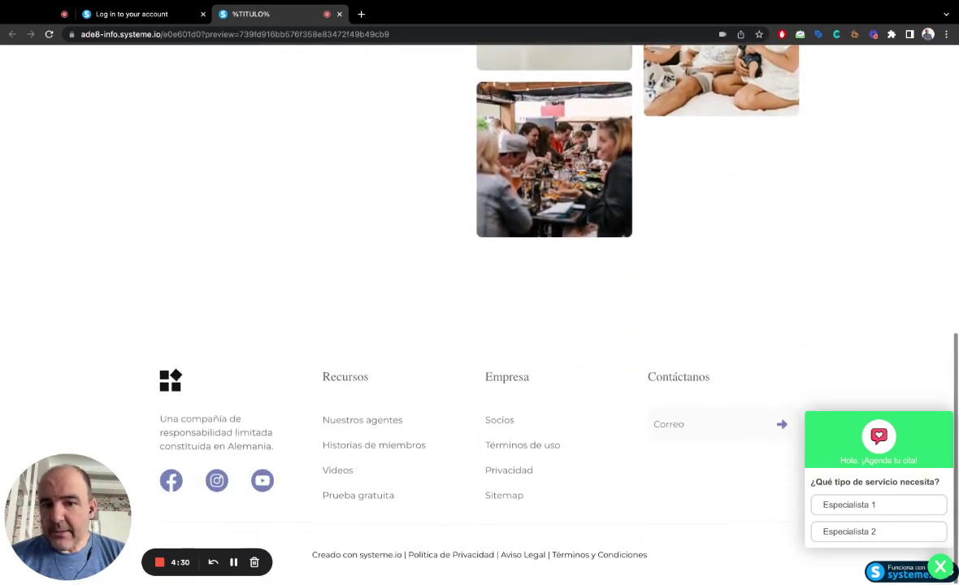
scroll(590, 313, up, 10)
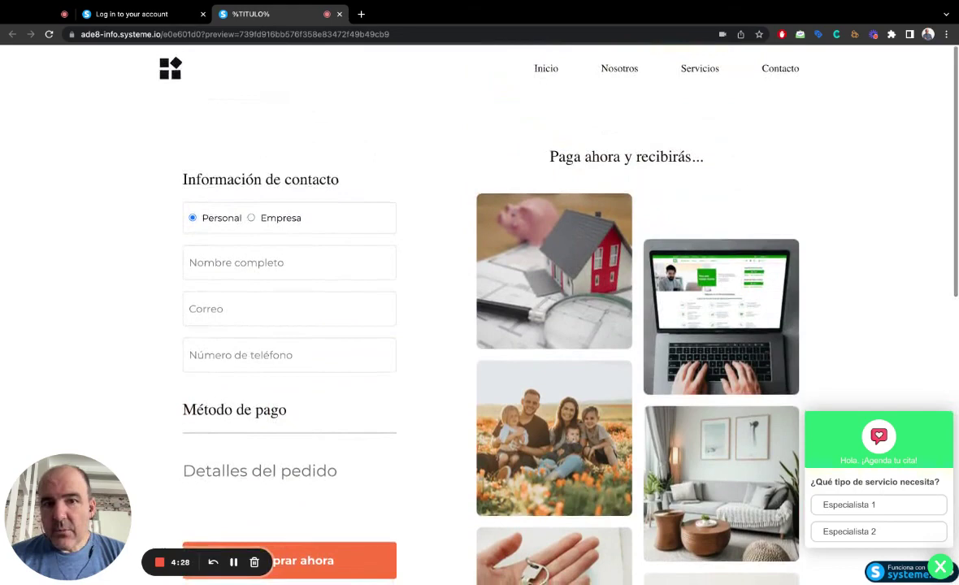
click(622, 72)
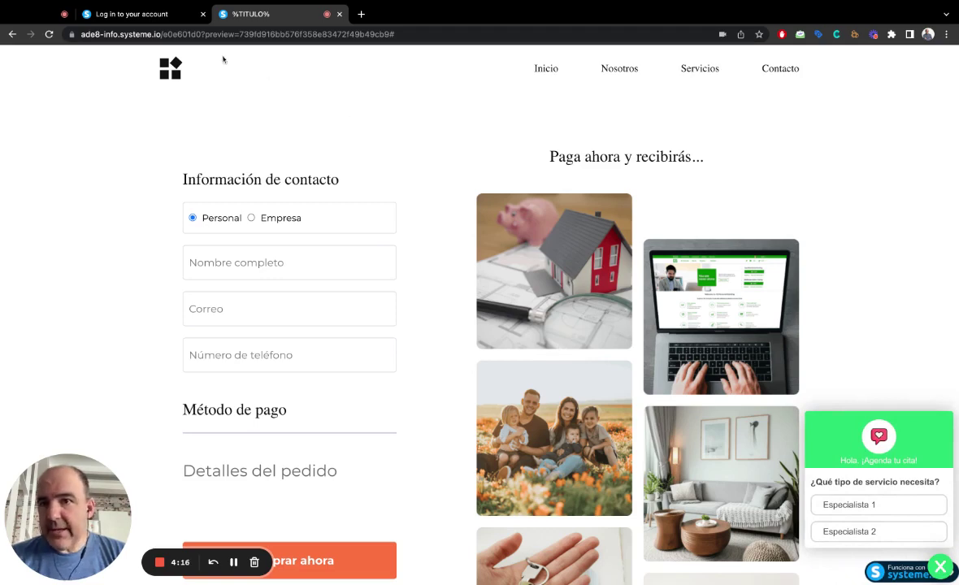
Back in the Systeme.io account, dismiss the payment notice and show the Túneles list.
click(131, 17)
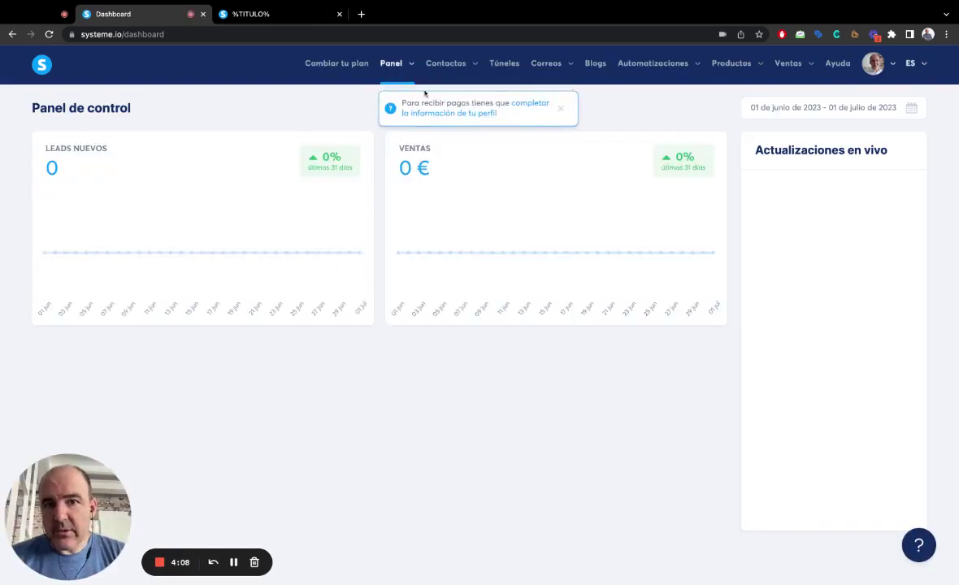
click(561, 110)
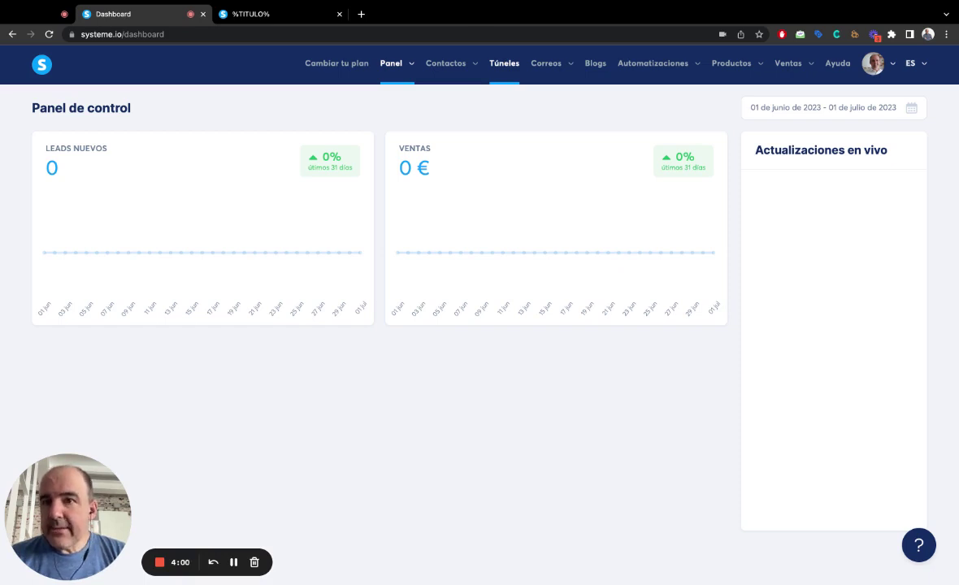
click(504, 63)
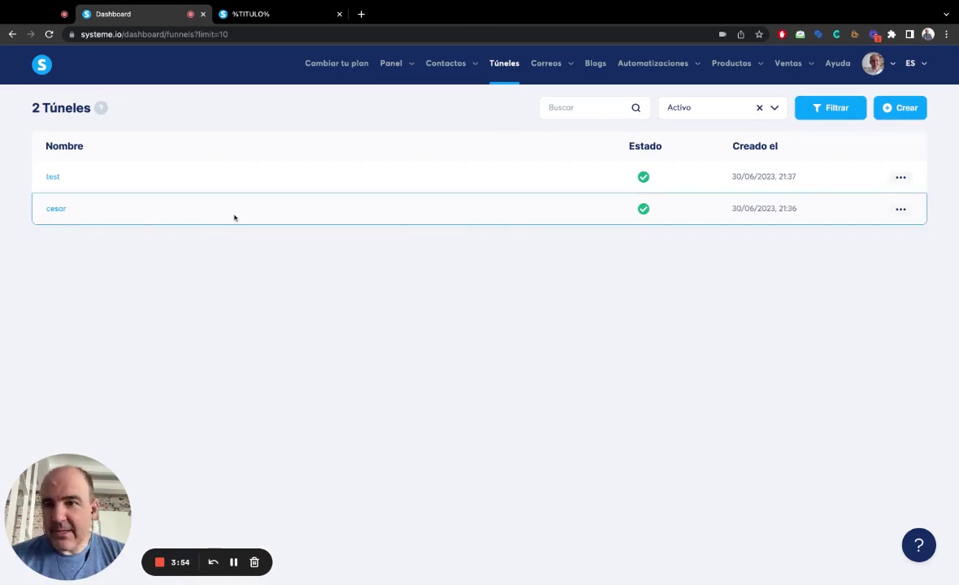
Look into the cesar funnel, then open the test funnel and preview its Página de pago in a new tab.
click(57, 210)
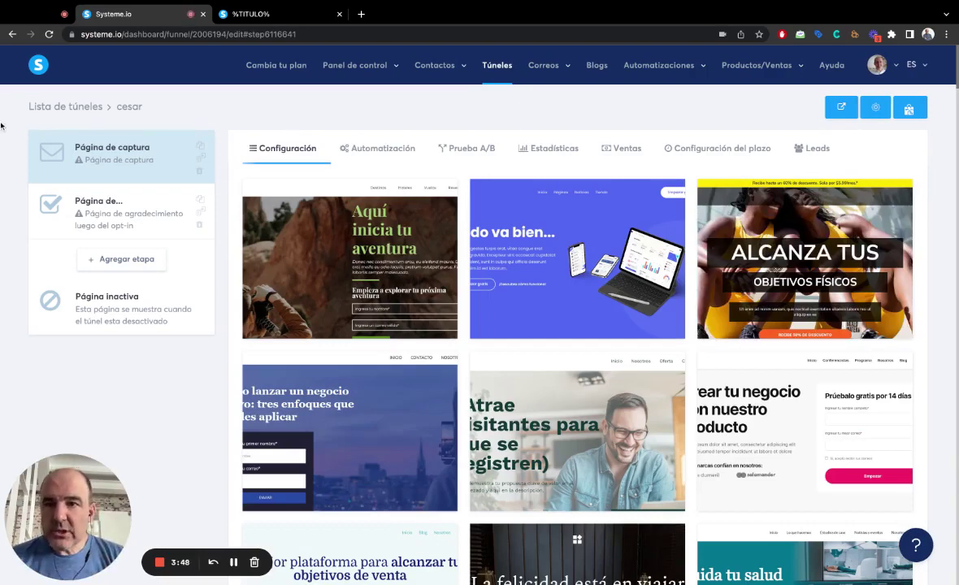
click(12, 34)
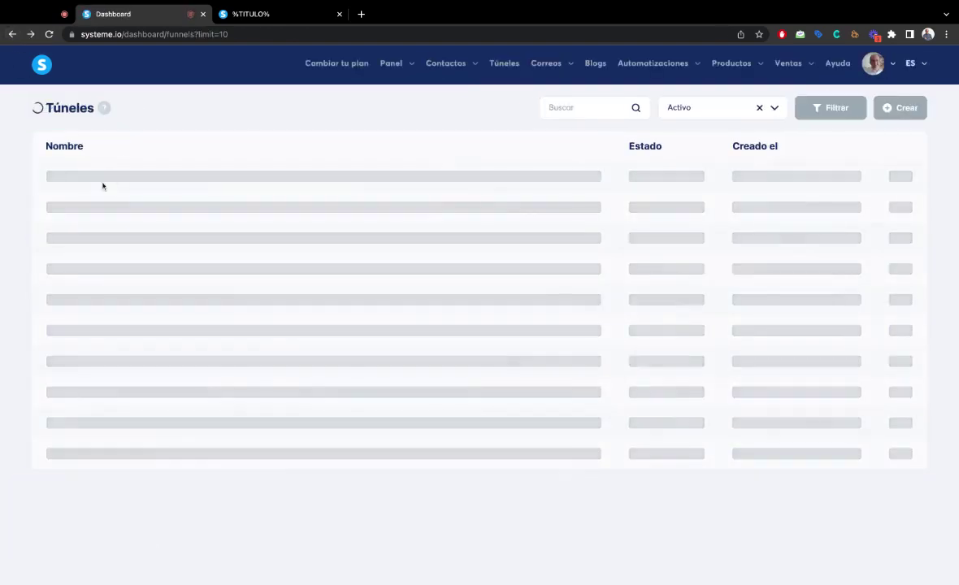
click(51, 177)
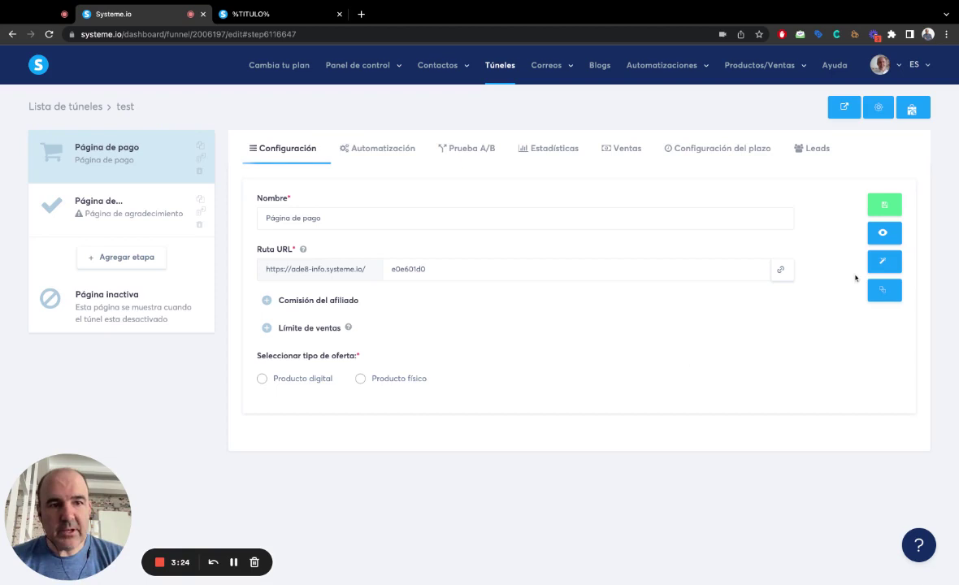
click(883, 233)
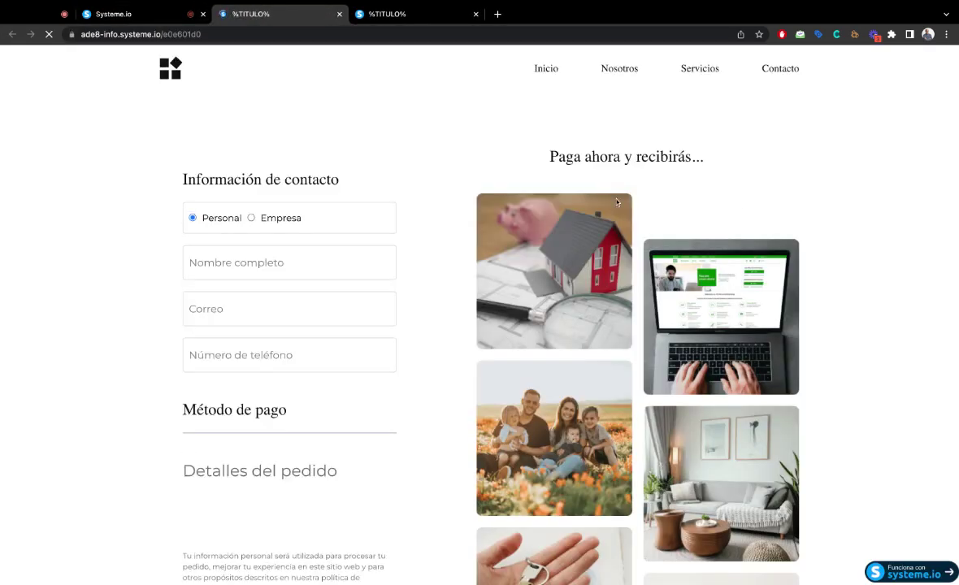
click(115, 15)
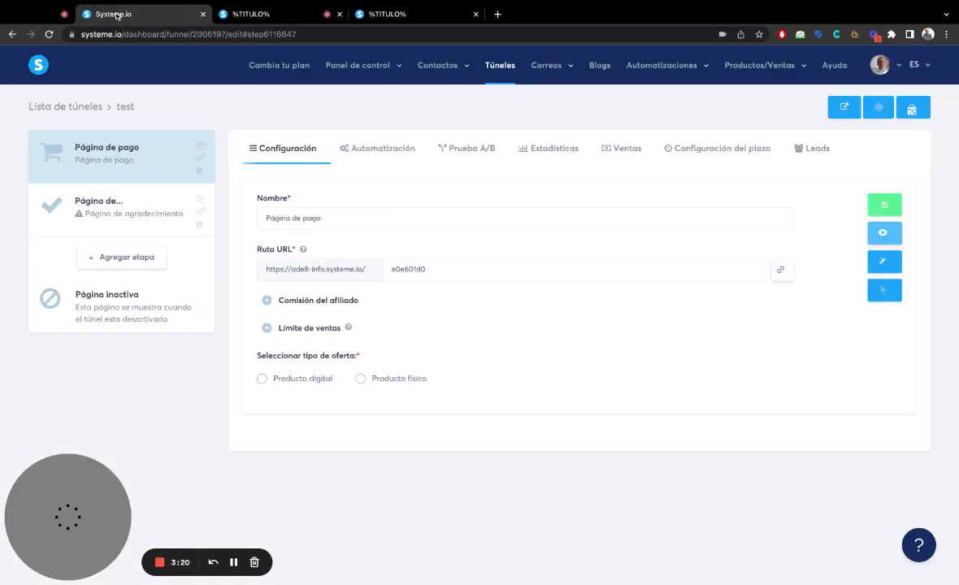
Edit the payment page and scroll its Configuración sidebar down to the Seguimiento header/footer code section.
click(892, 265)
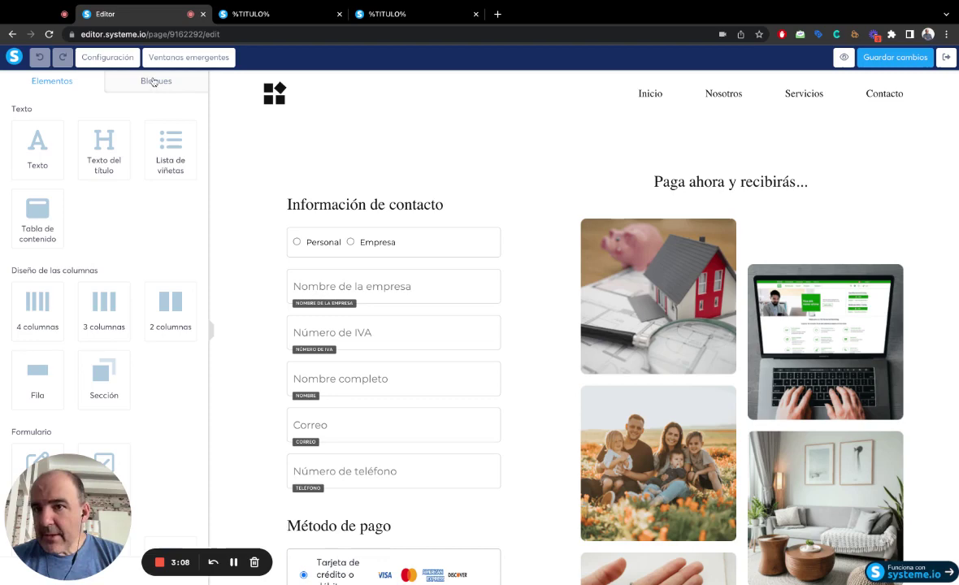
click(109, 59)
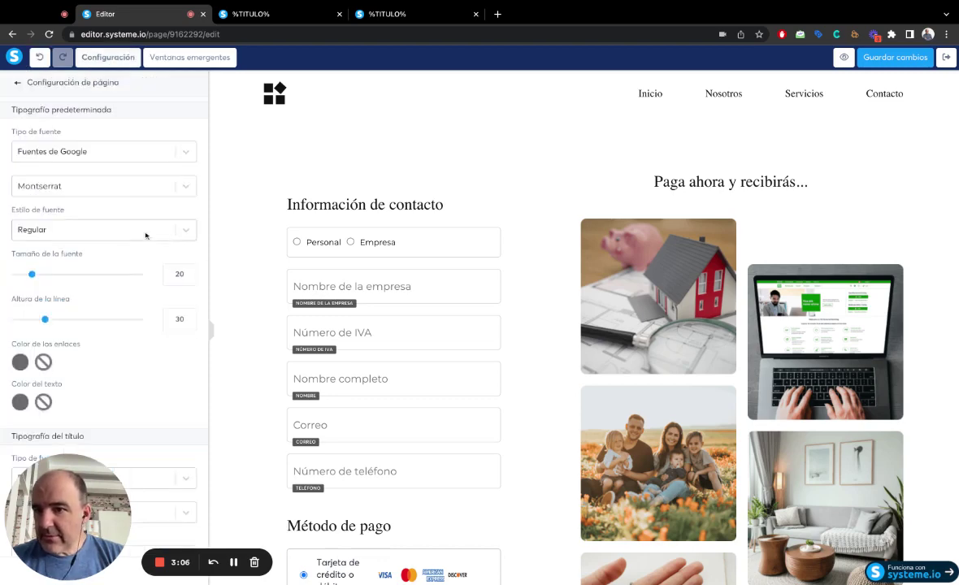
scroll(145, 235, down, 1)
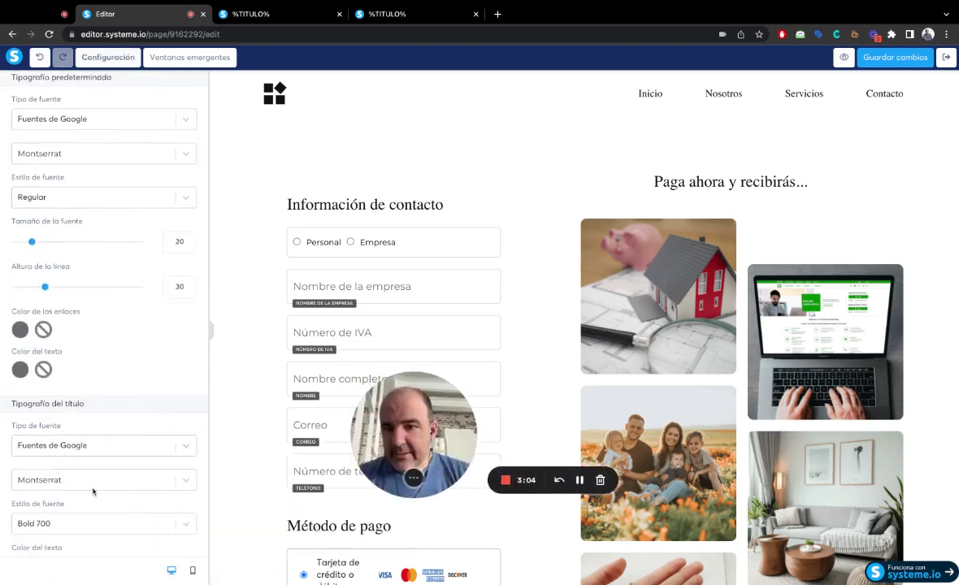
scroll(166, 407, down, 10)
scroll(165, 411, down, 8)
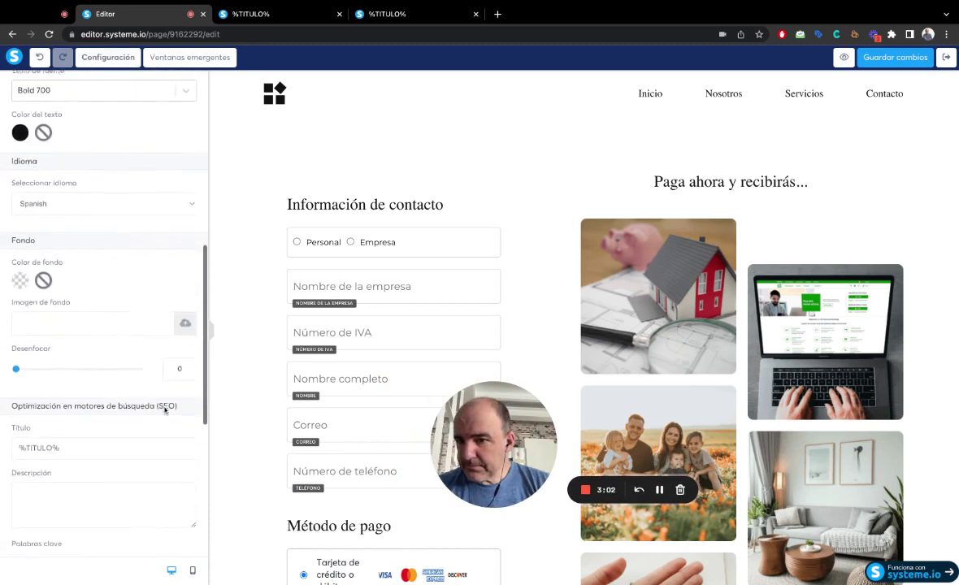
scroll(65, 446, down, 2)
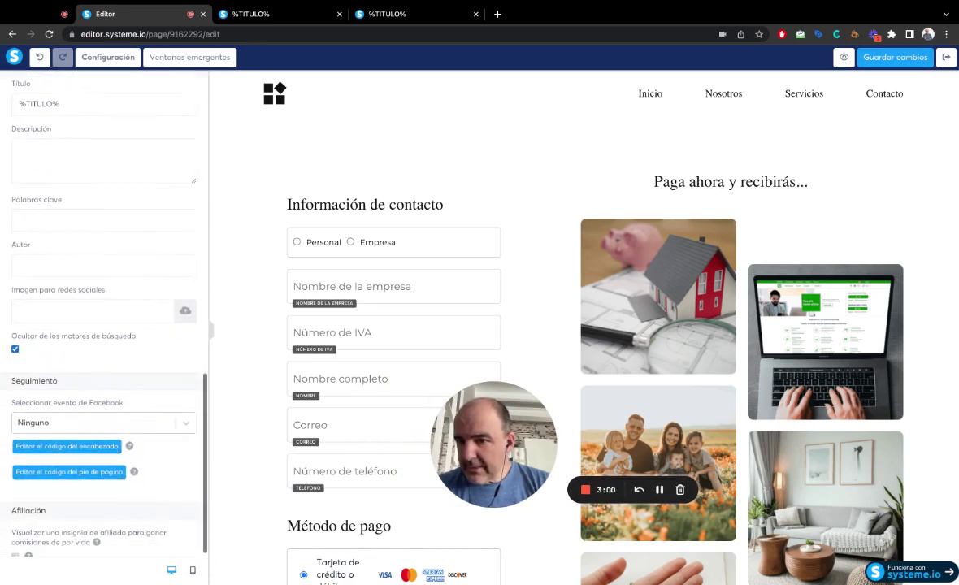
click(51, 443)
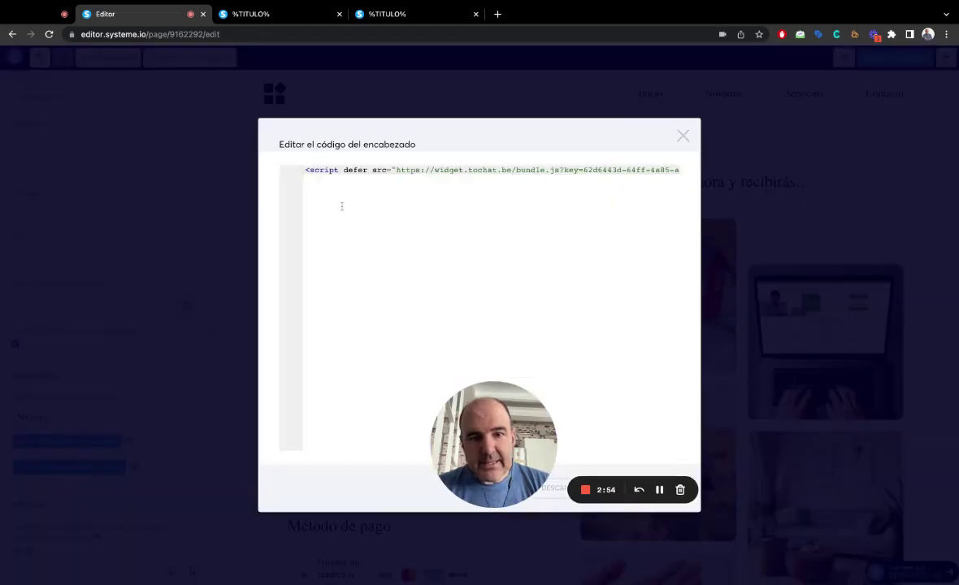
click(683, 136)
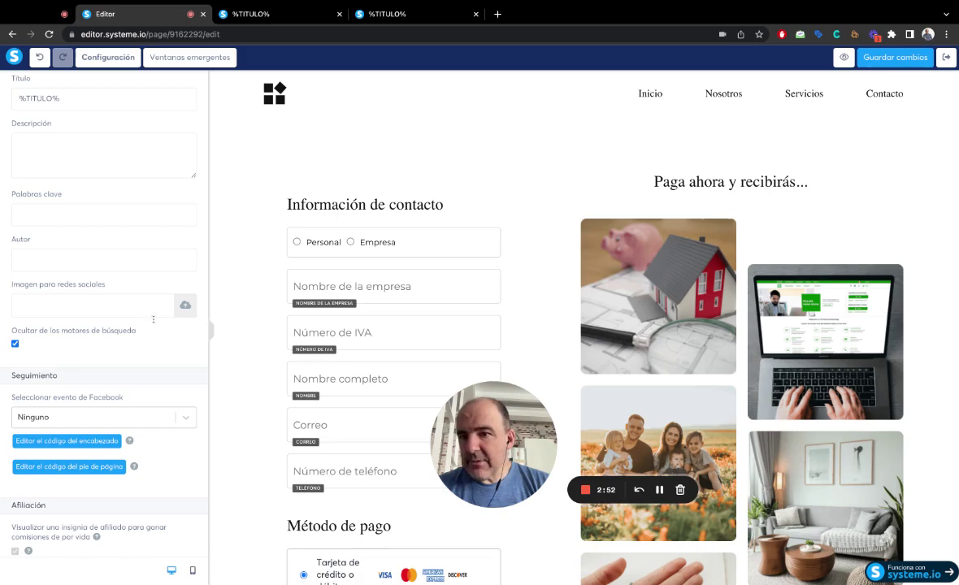
scroll(142, 324, up, 5)
scroll(143, 325, up, 10)
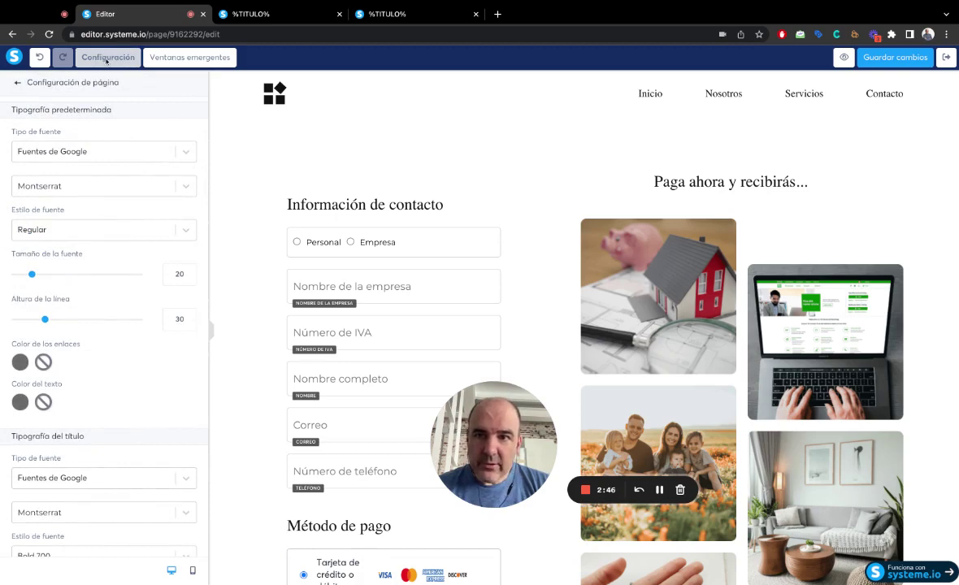
scroll(122, 333, down, 15)
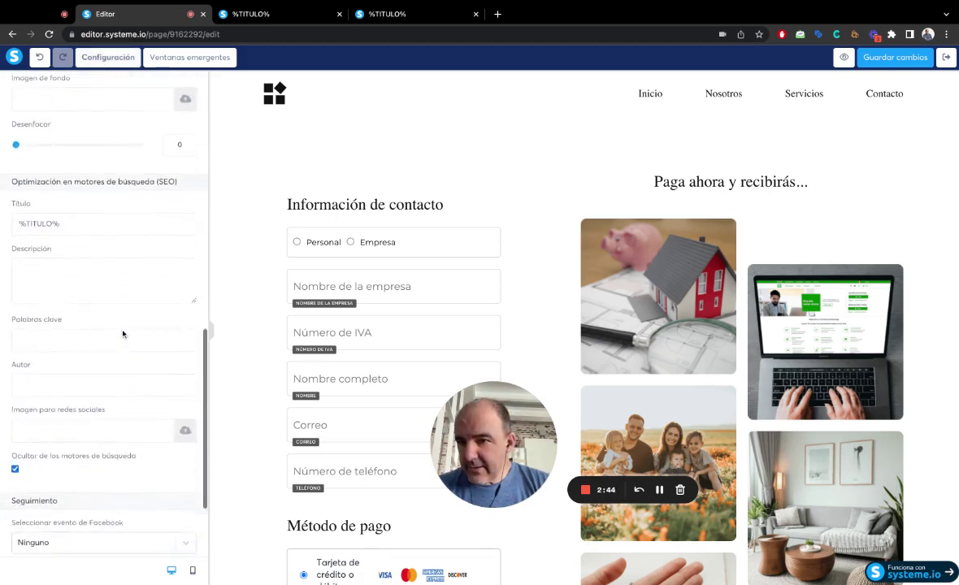
scroll(122, 333, down, 3)
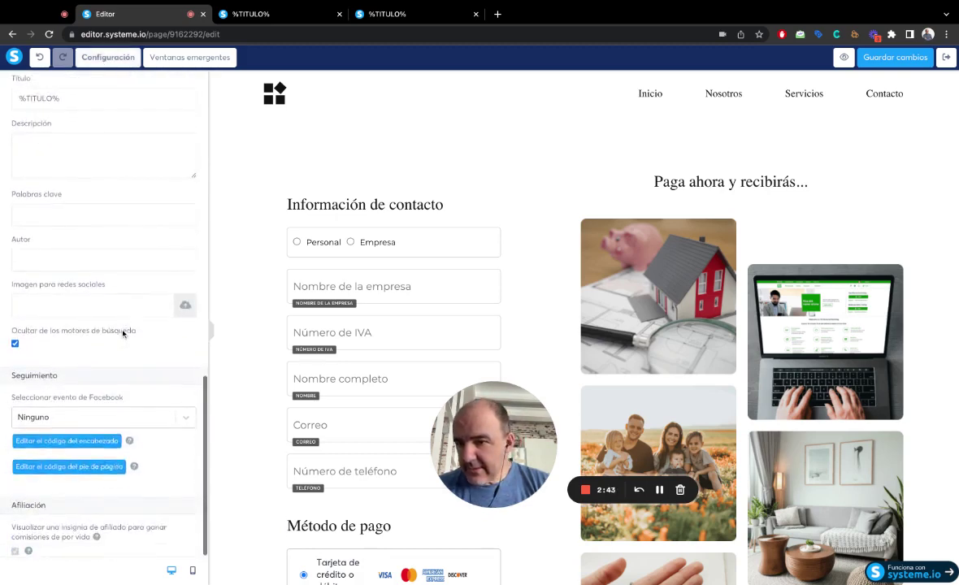
click(38, 446)
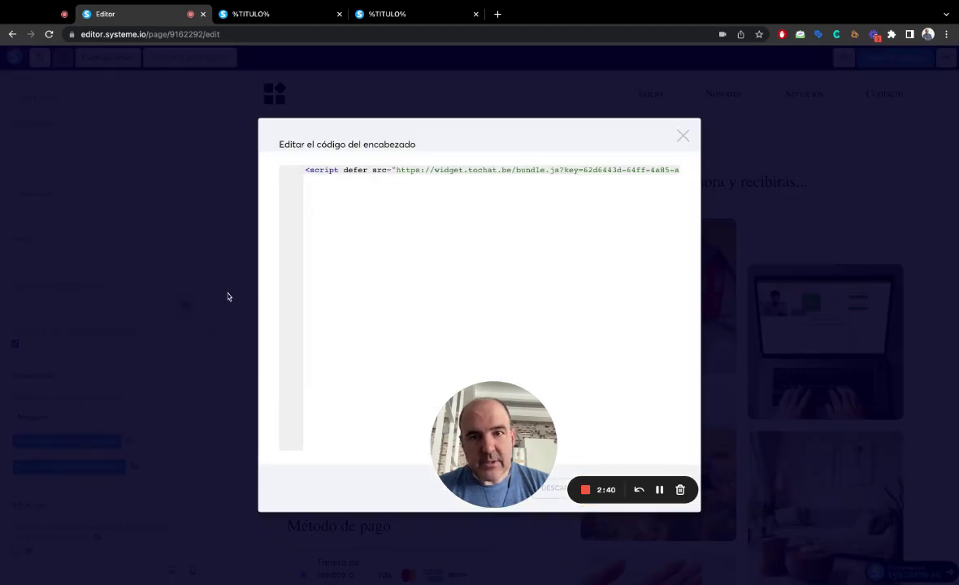
click(683, 138)
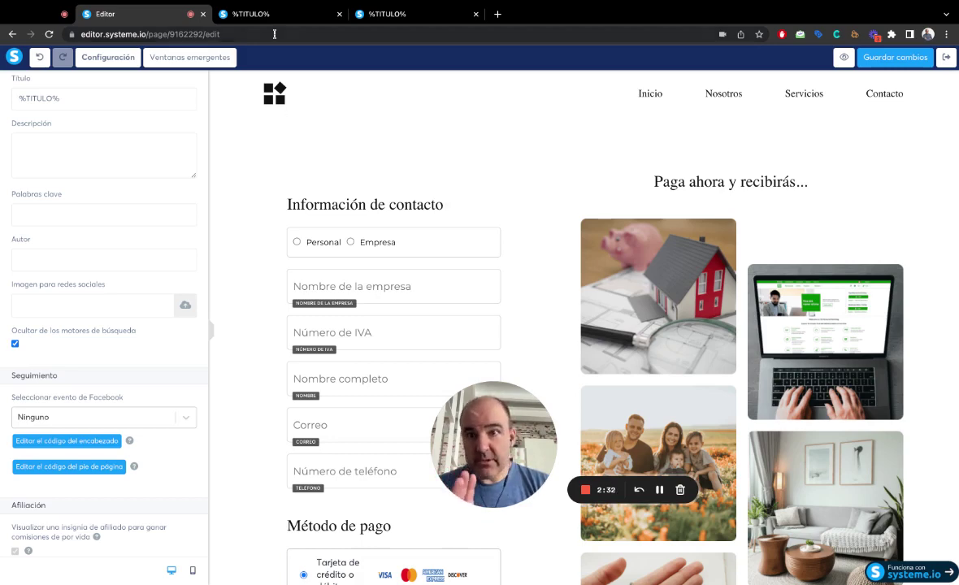
Compare the live published page with the editor, ending on the live page with the chat widget.
click(236, 14)
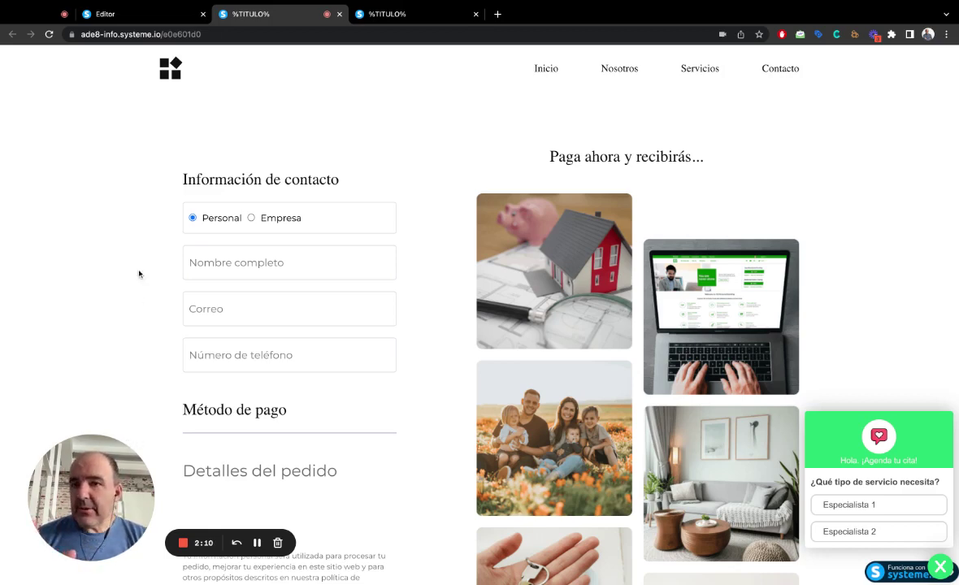
click(146, 18)
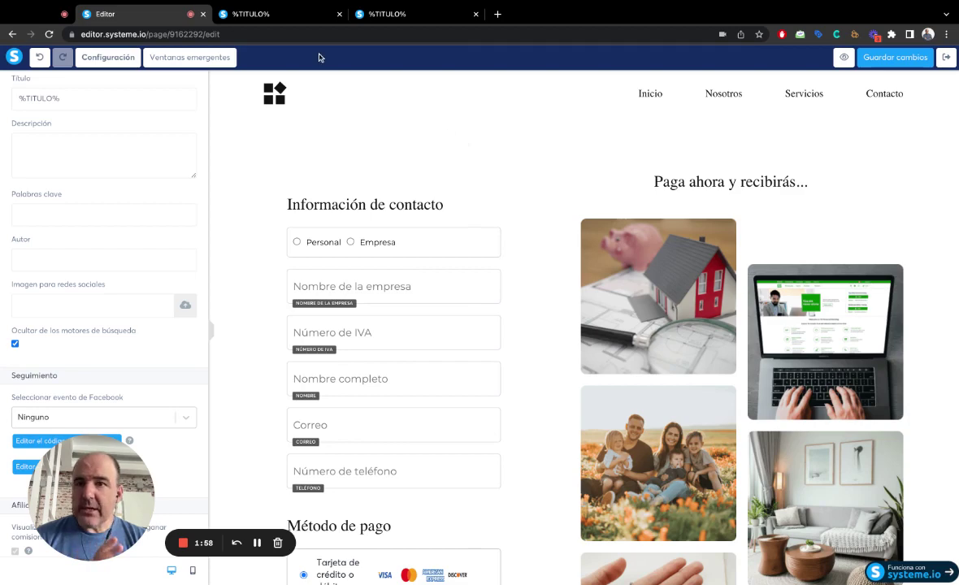
click(260, 14)
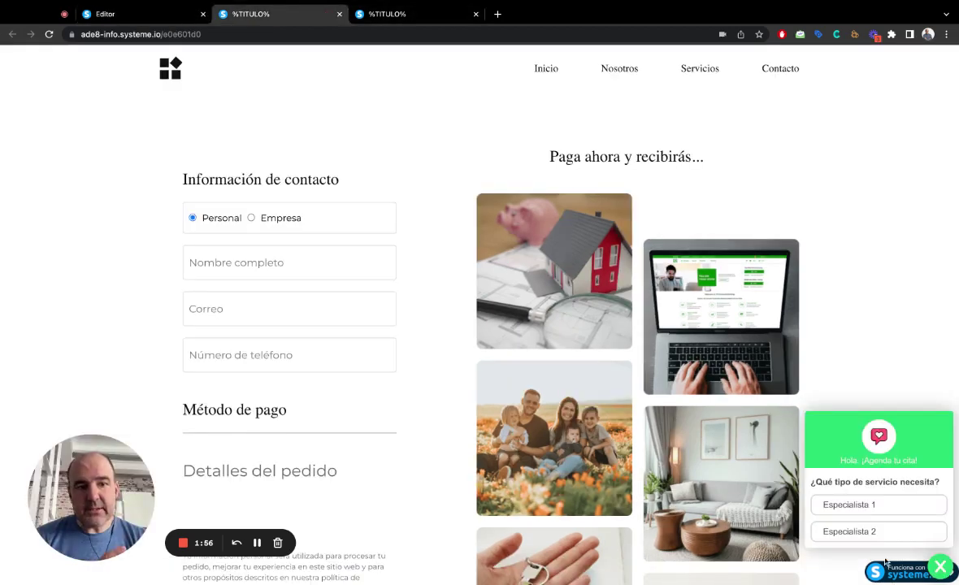
In the booking widget, choose Especialista 1, Servicio 1, 19 July 2023 and the 10:00 slot.
click(943, 568)
click(943, 569)
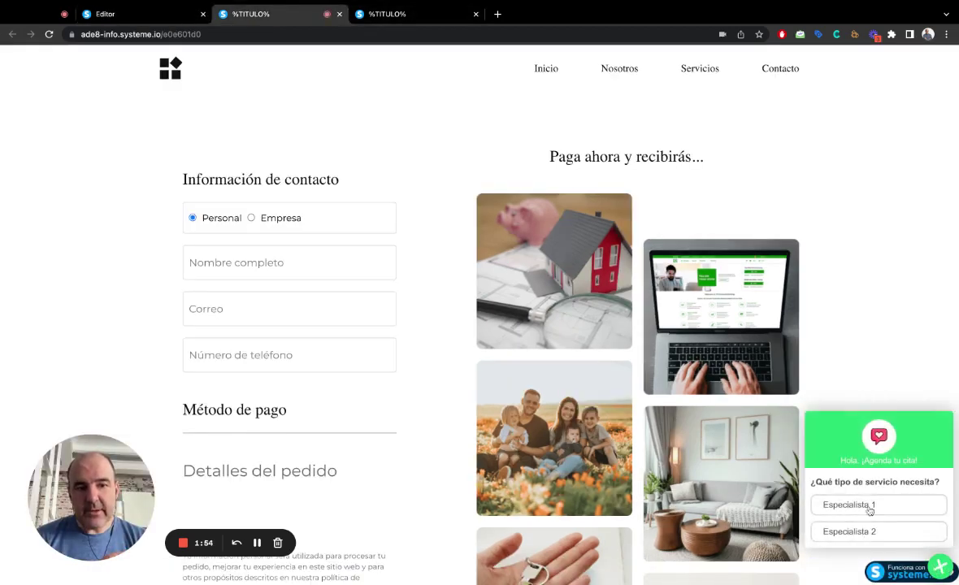
click(867, 506)
click(874, 484)
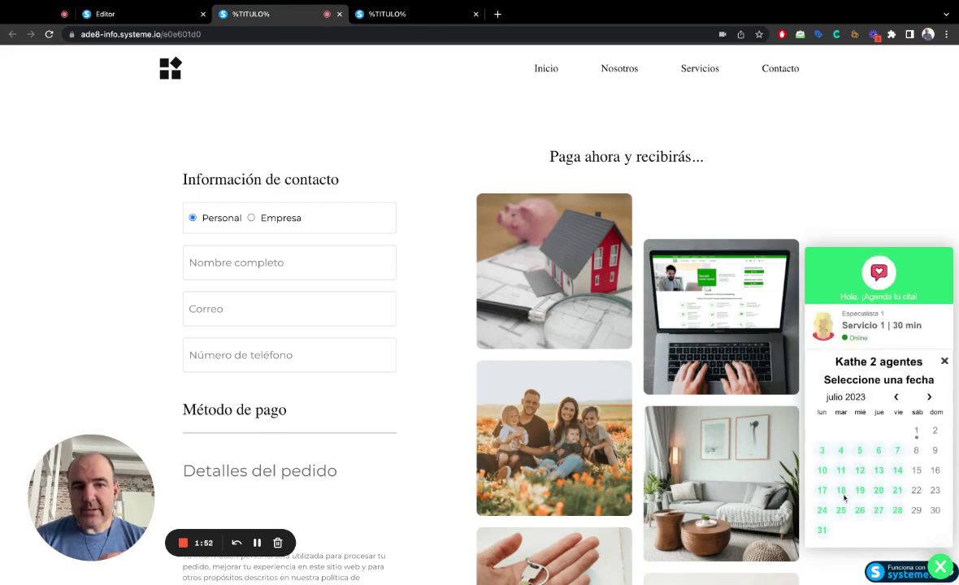
click(859, 491)
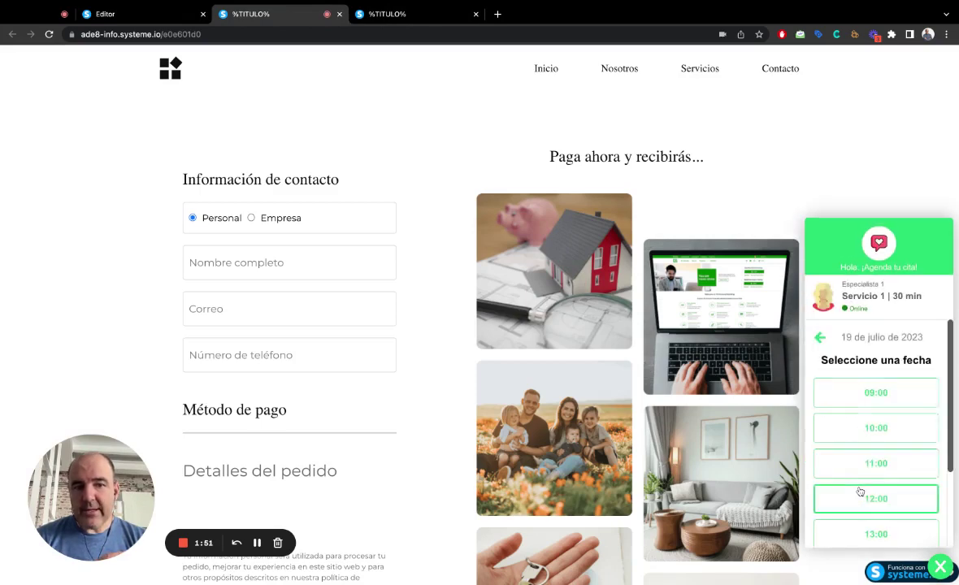
click(867, 431)
Confirm the 10:00 booking, then collapse the widget to its Clic aquí button.
scroll(868, 434, down, 2)
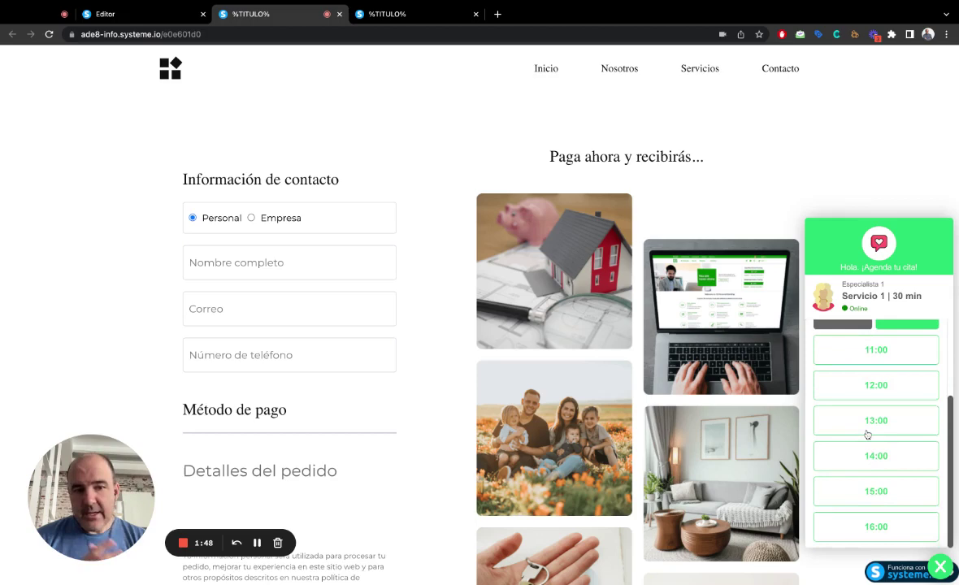
scroll(867, 434, up, 2)
click(915, 430)
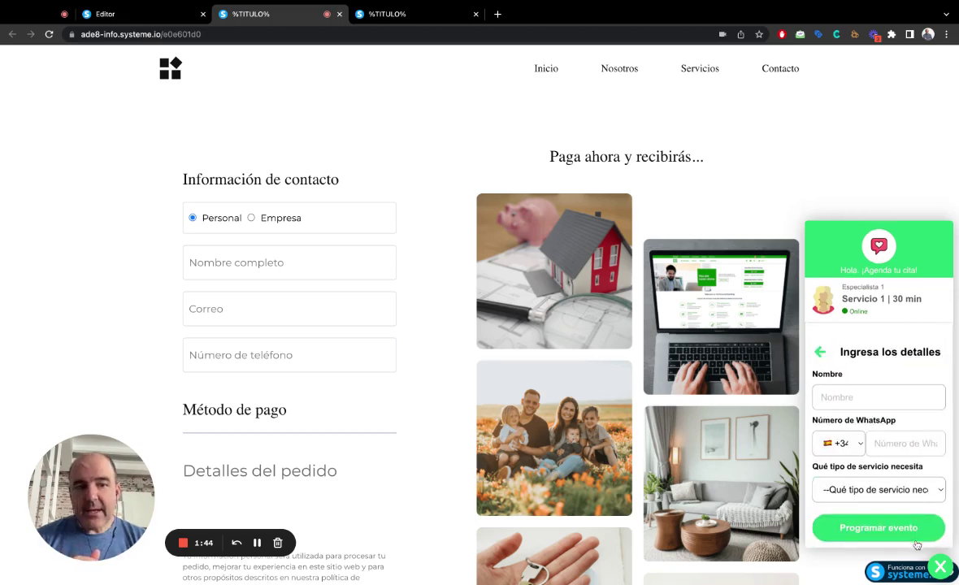
click(940, 566)
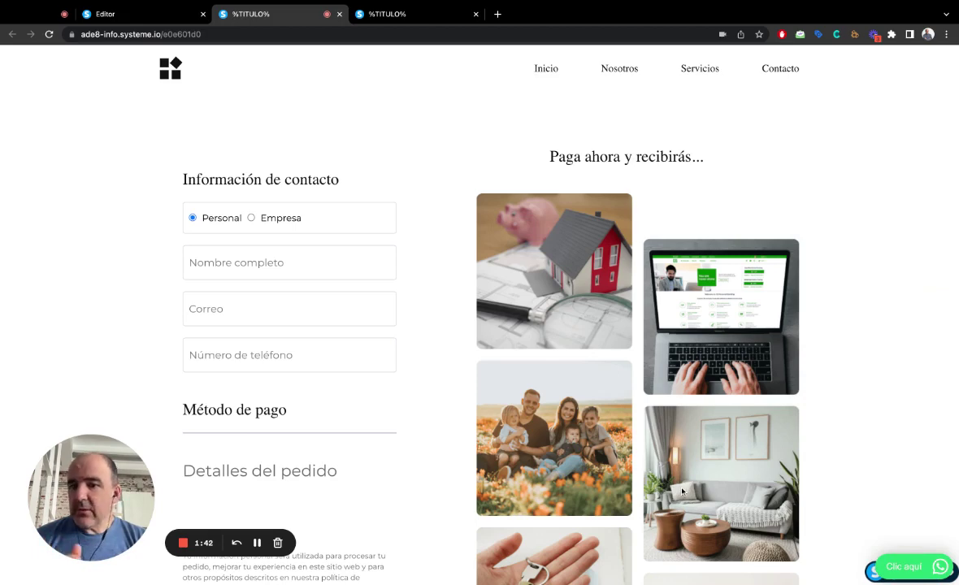